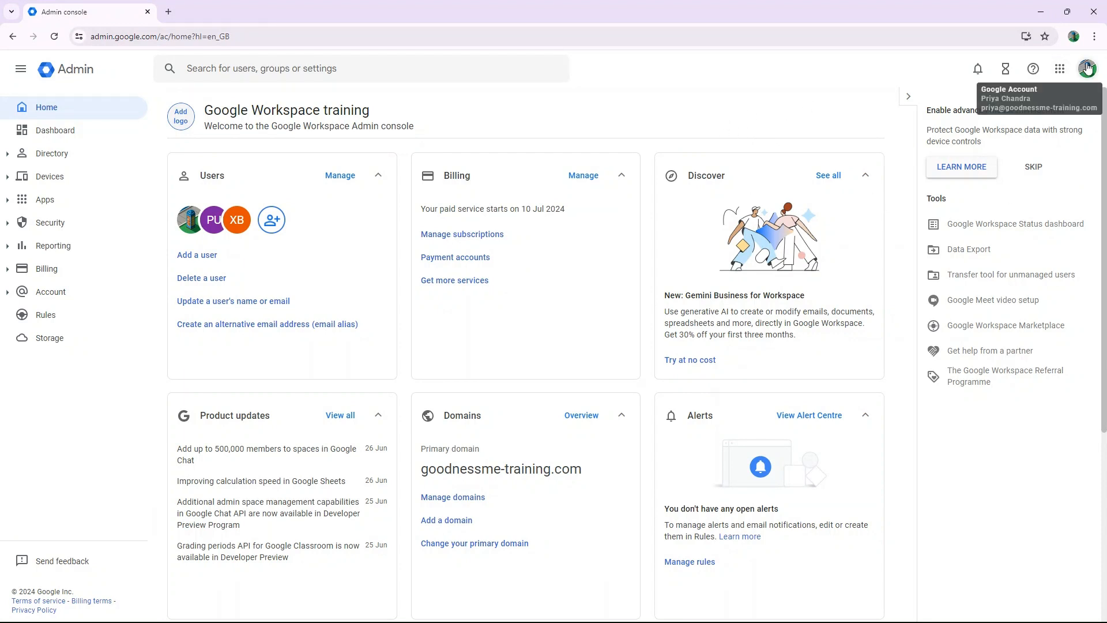
- Navigate from the Admin console avatar to Google Account Security and the Authenticator sign-in option
click(1087, 69)
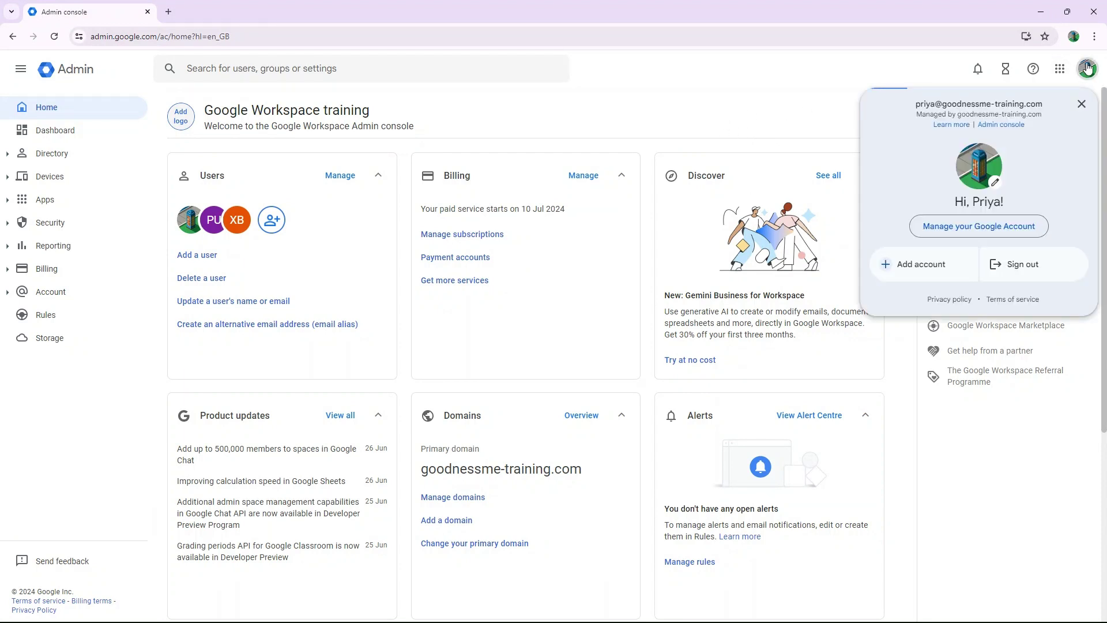
click(958, 228)
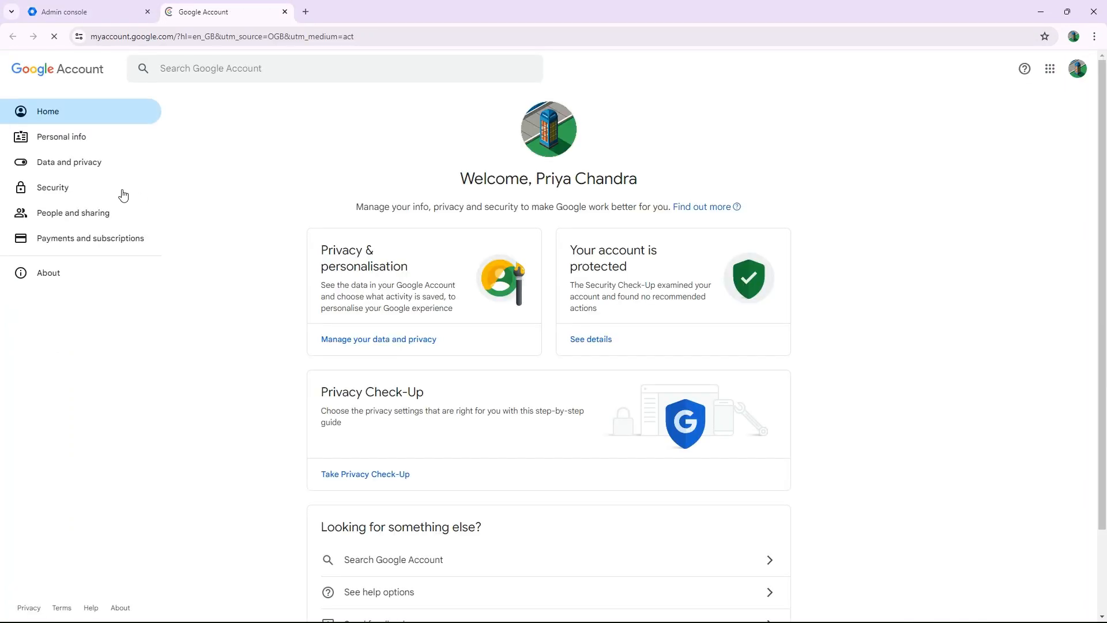
click(30, 192)
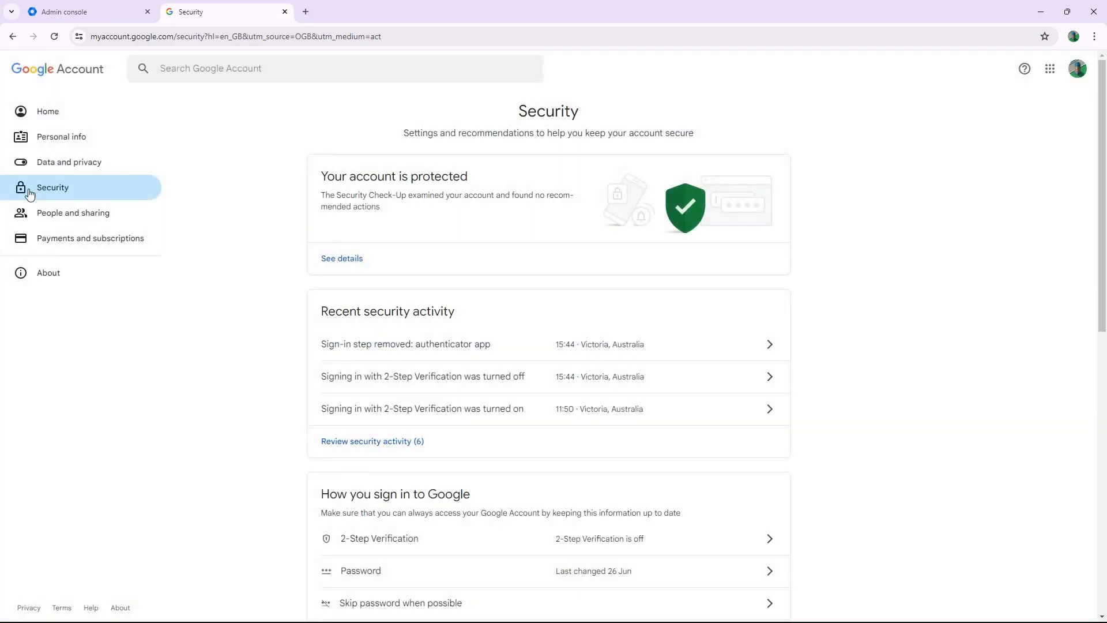
scroll(293, 420, down, 1)
scroll(292, 420, down, 4)
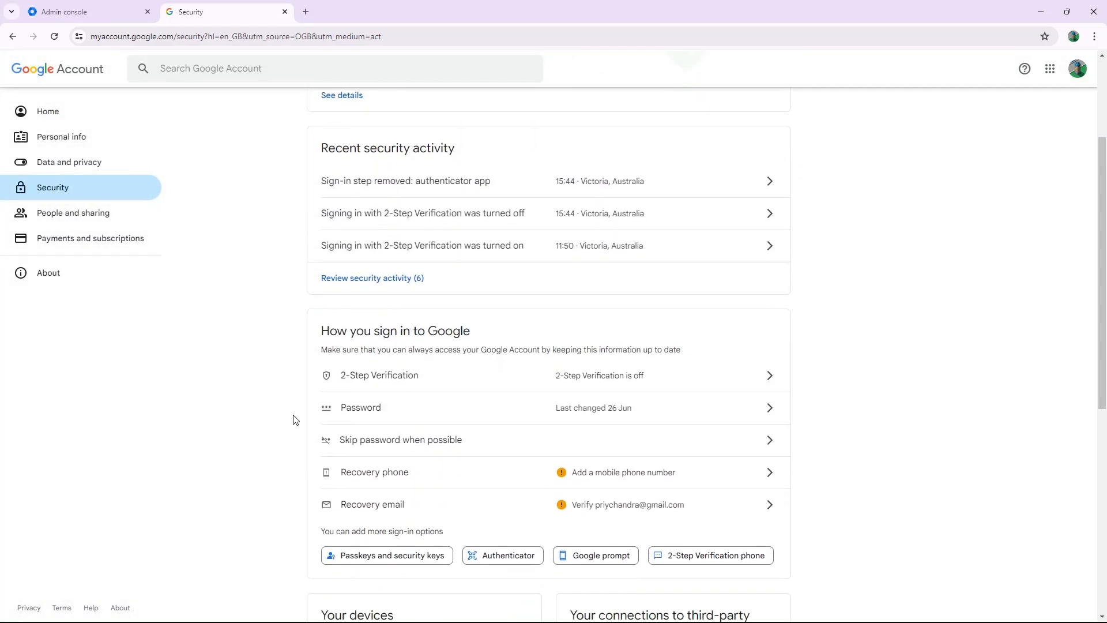
scroll(293, 419, down, 1)
scroll(293, 420, down, 1)
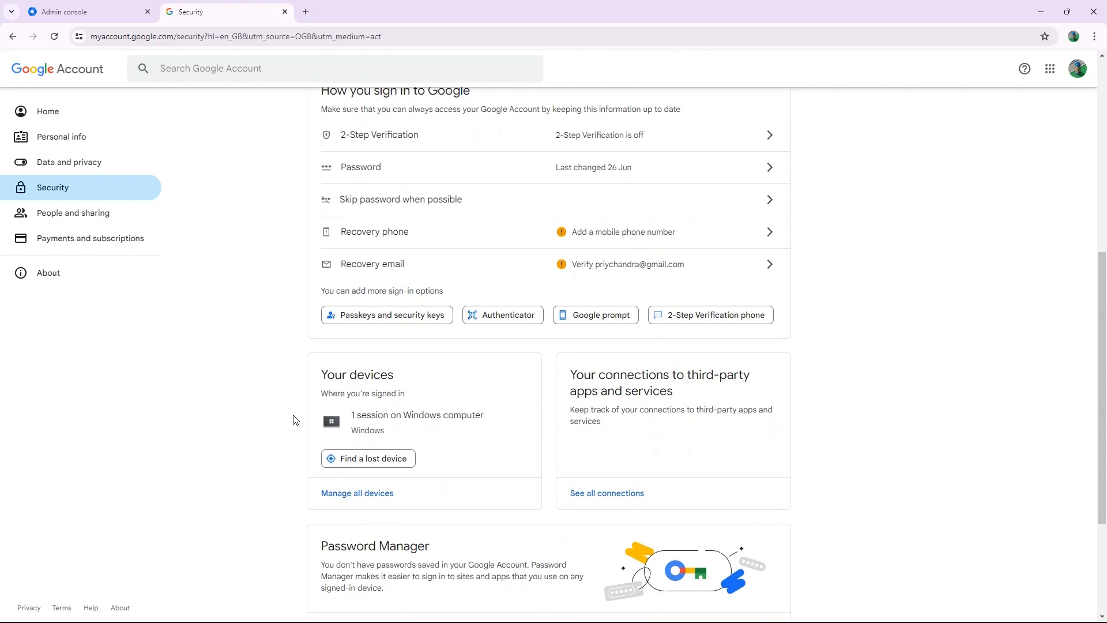
scroll(293, 420, up, 1)
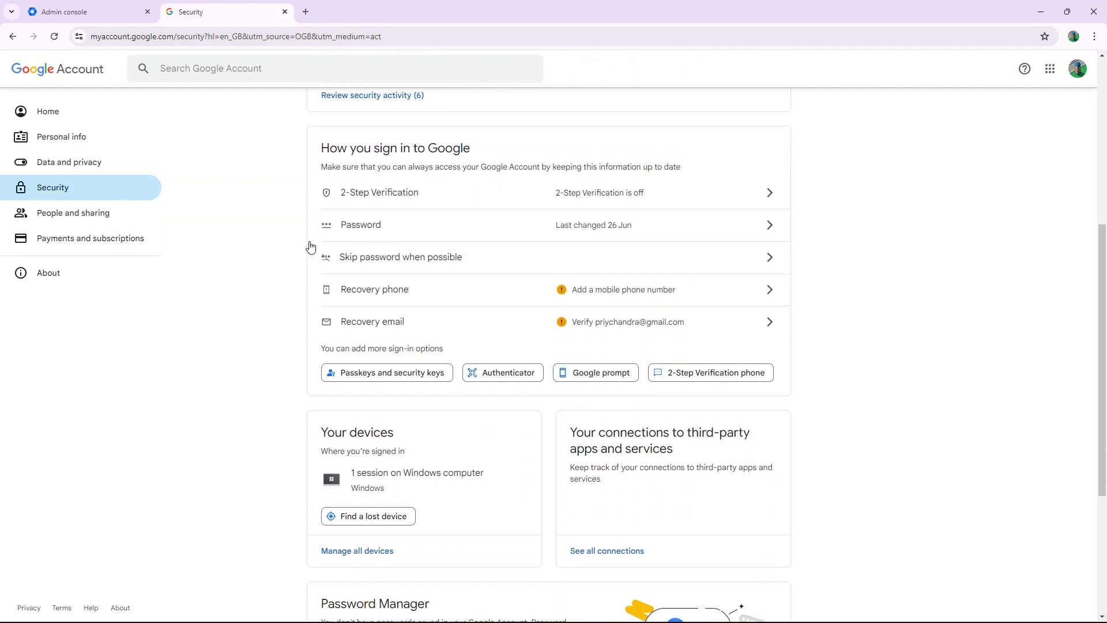
click(499, 379)
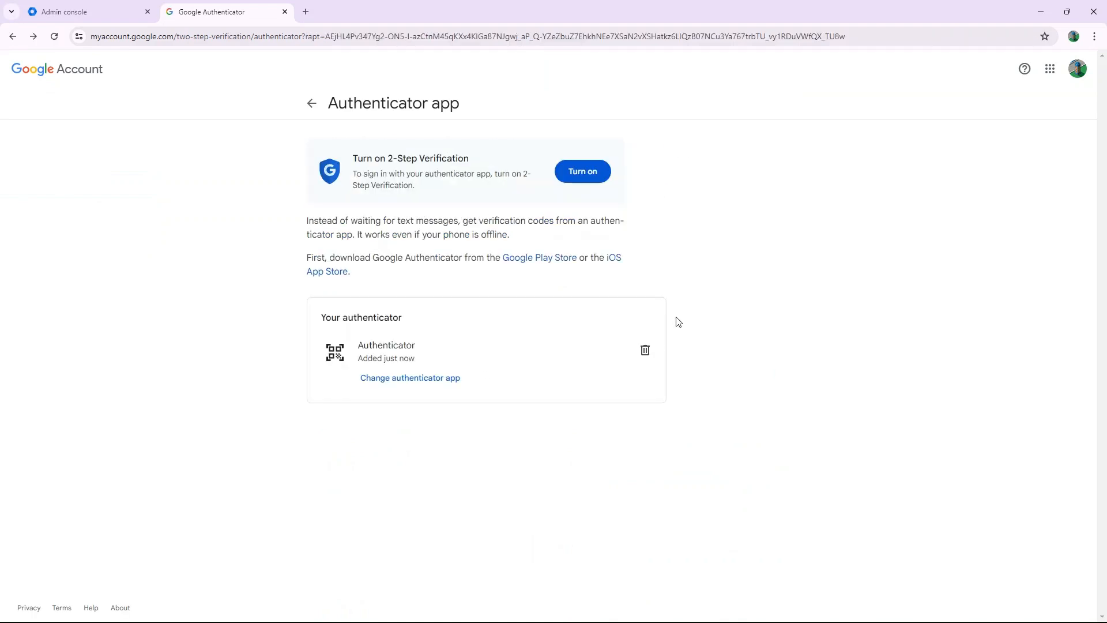
- Turn on 2-Step Verification for the account with the authenticator app as second step
click(583, 172)
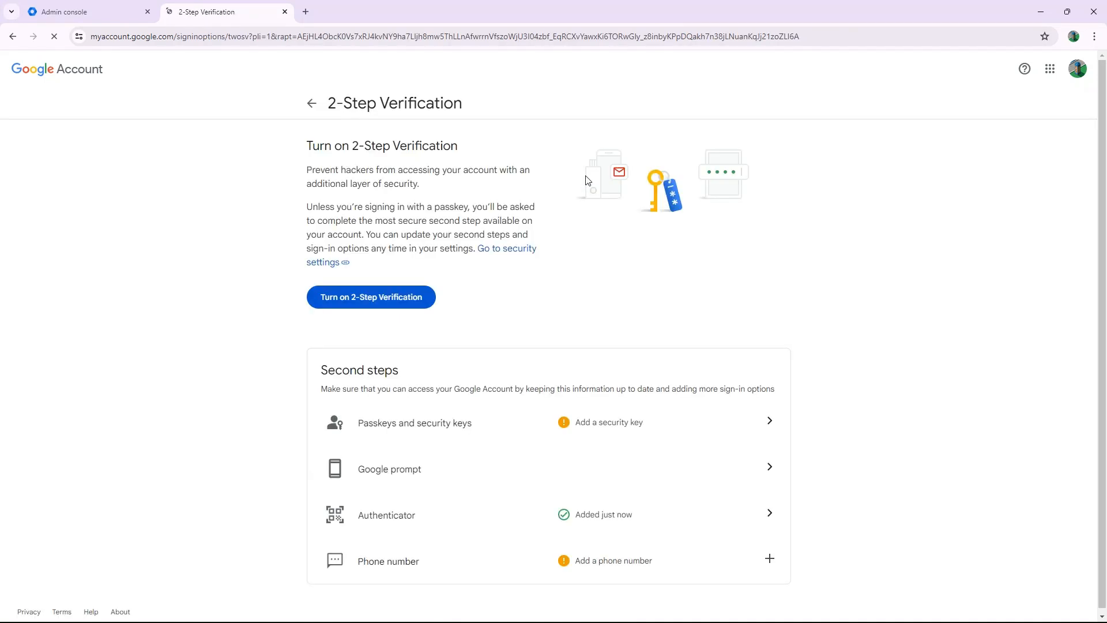
click(395, 304)
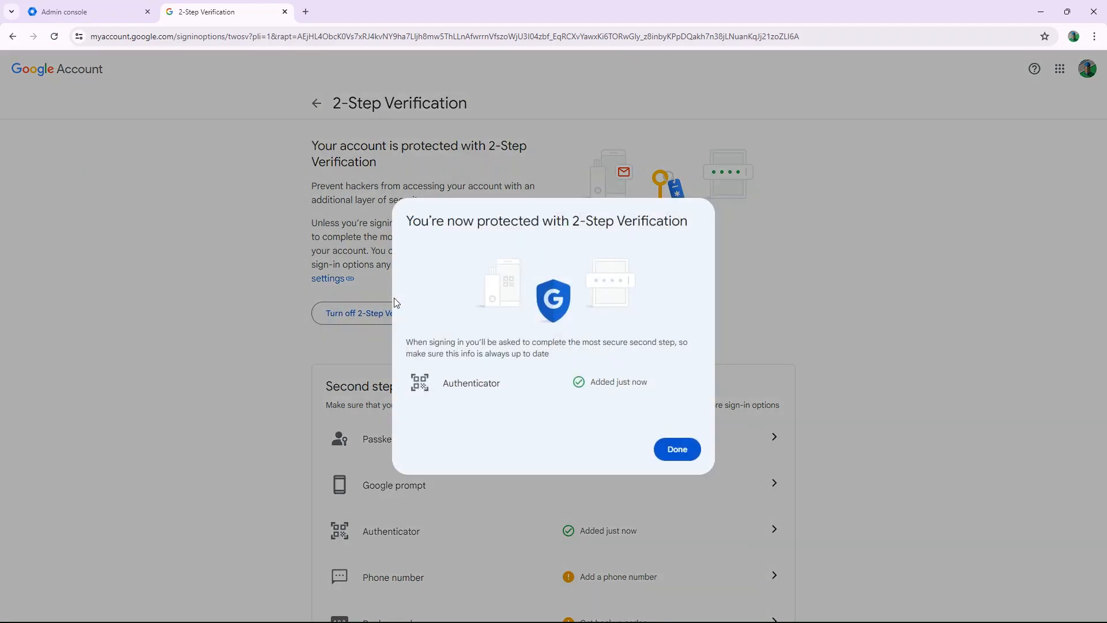
click(677, 449)
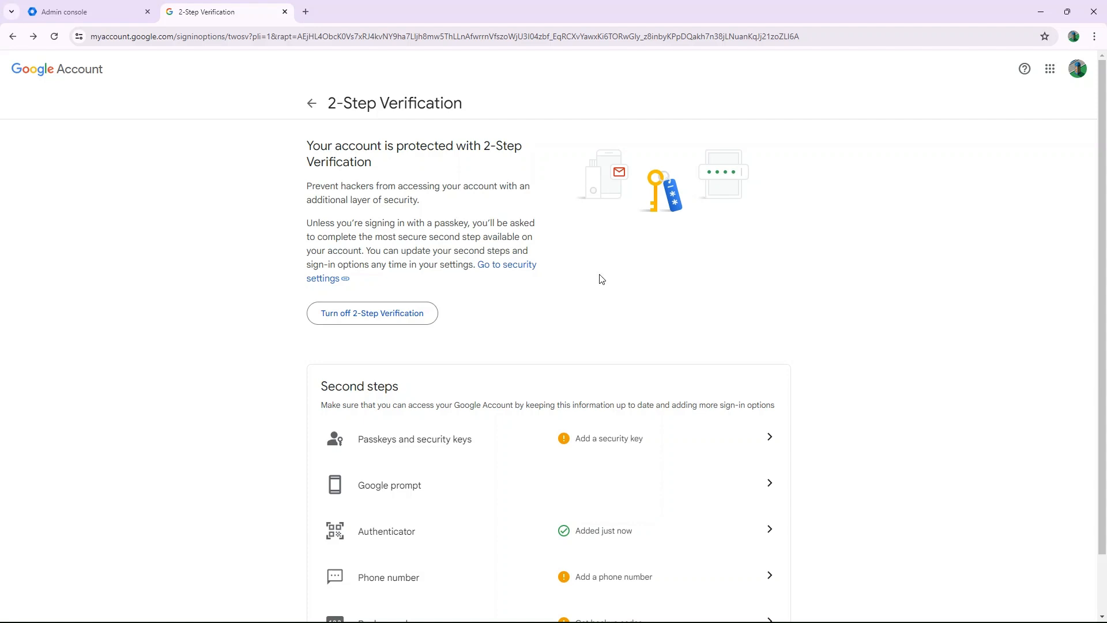
- Return to the Admin console and reach the Security > Authentication > 2-step verification policy
click(75, 12)
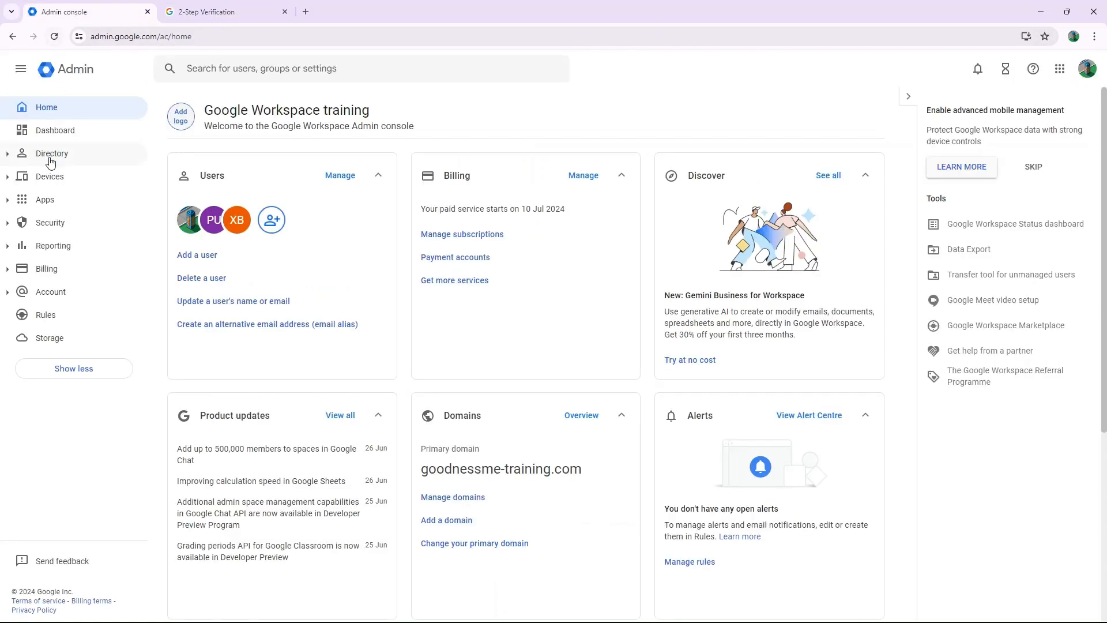
click(35, 223)
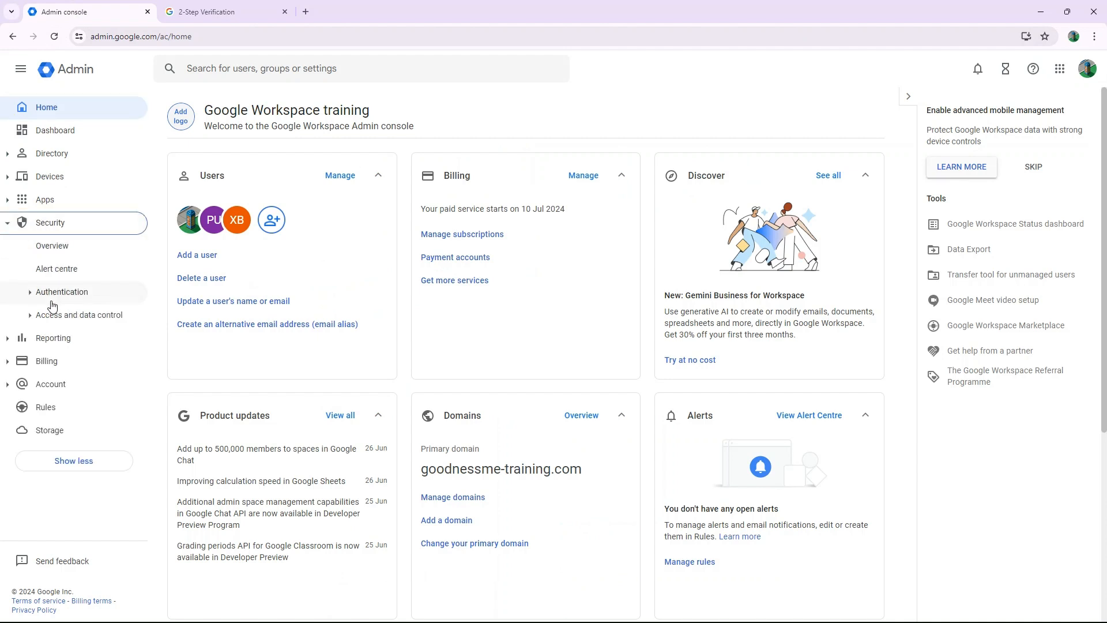
click(61, 291)
click(64, 317)
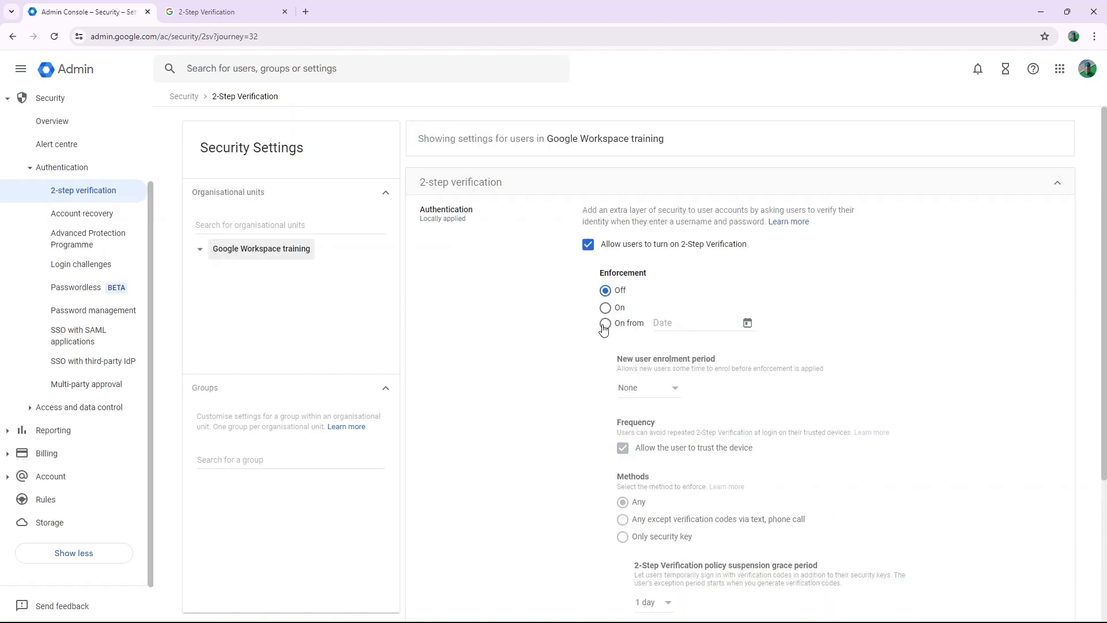
- Enforce 2SV from Jun 29, 2024 with any method except text/phone-call codes, and save
click(606, 323)
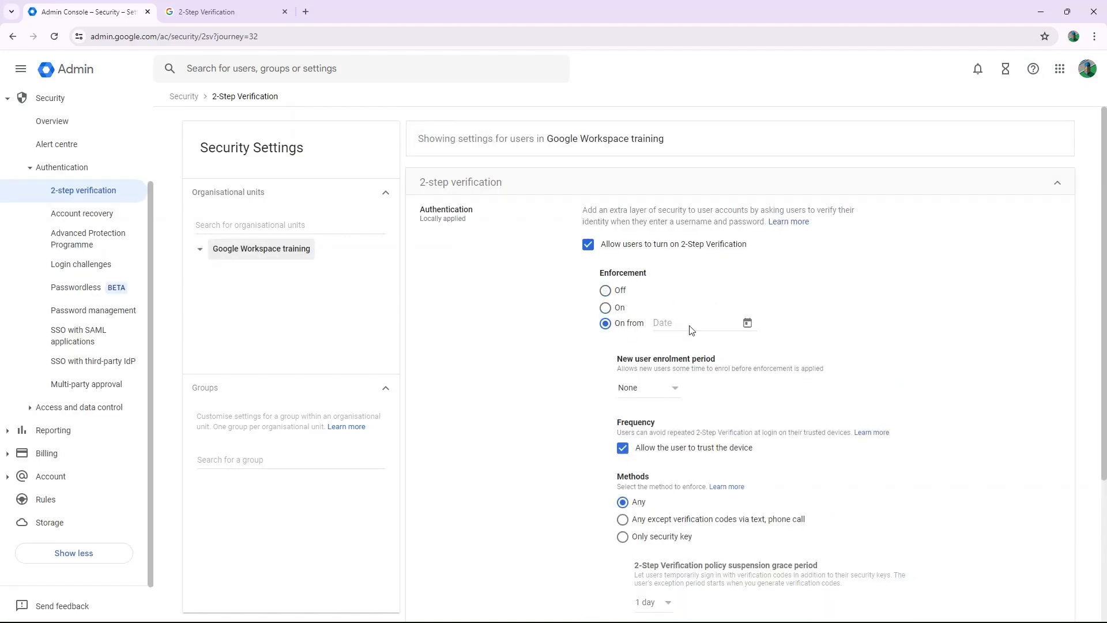
click(692, 323)
click(767, 466)
scroll(562, 440, down, 2)
scroll(562, 440, down, 1)
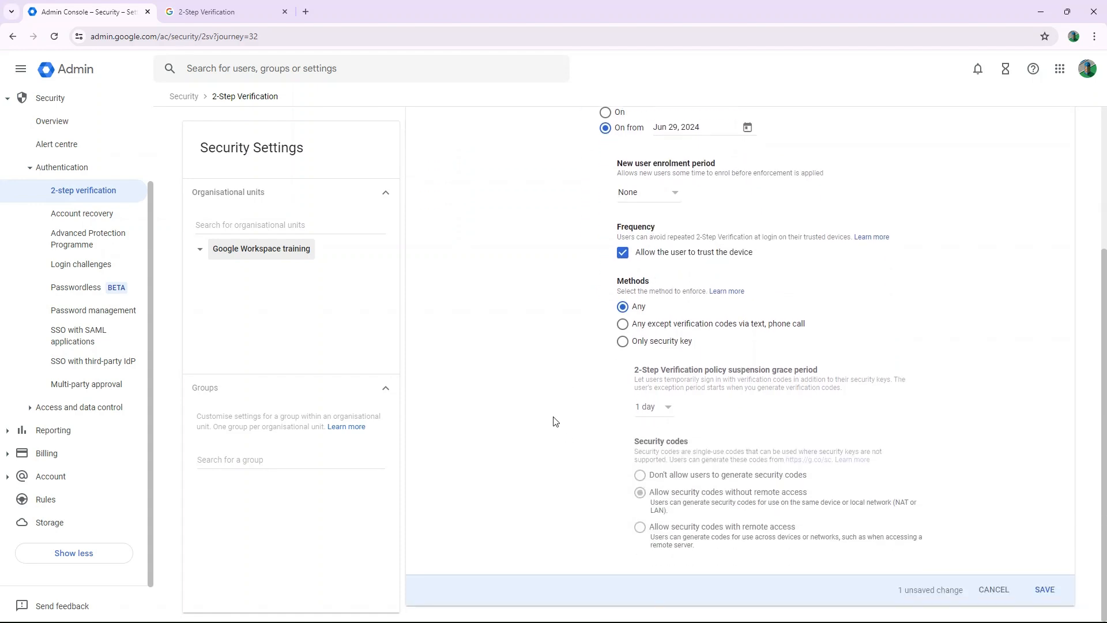
click(622, 325)
click(1046, 589)
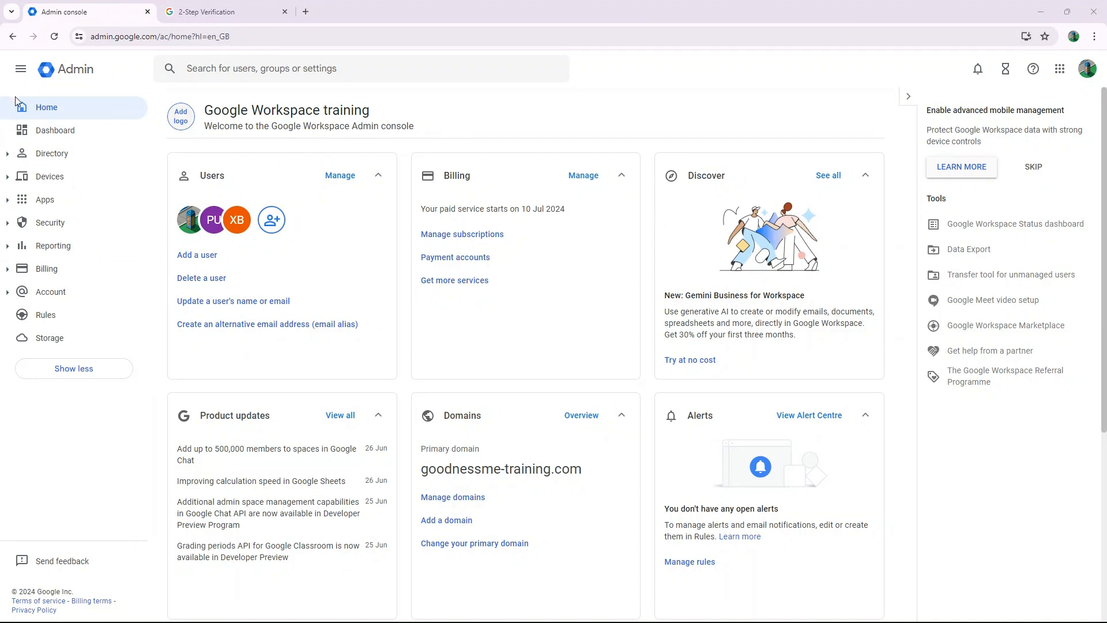
- Locate Pseudo User in Directory > Users and view their security settings
click(39, 156)
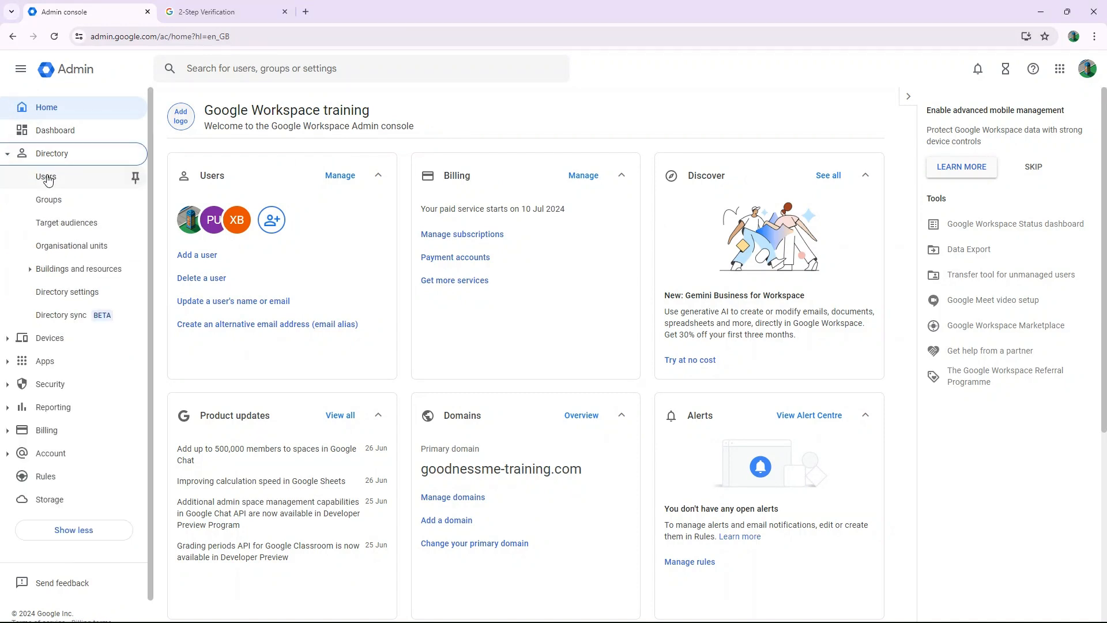
click(47, 177)
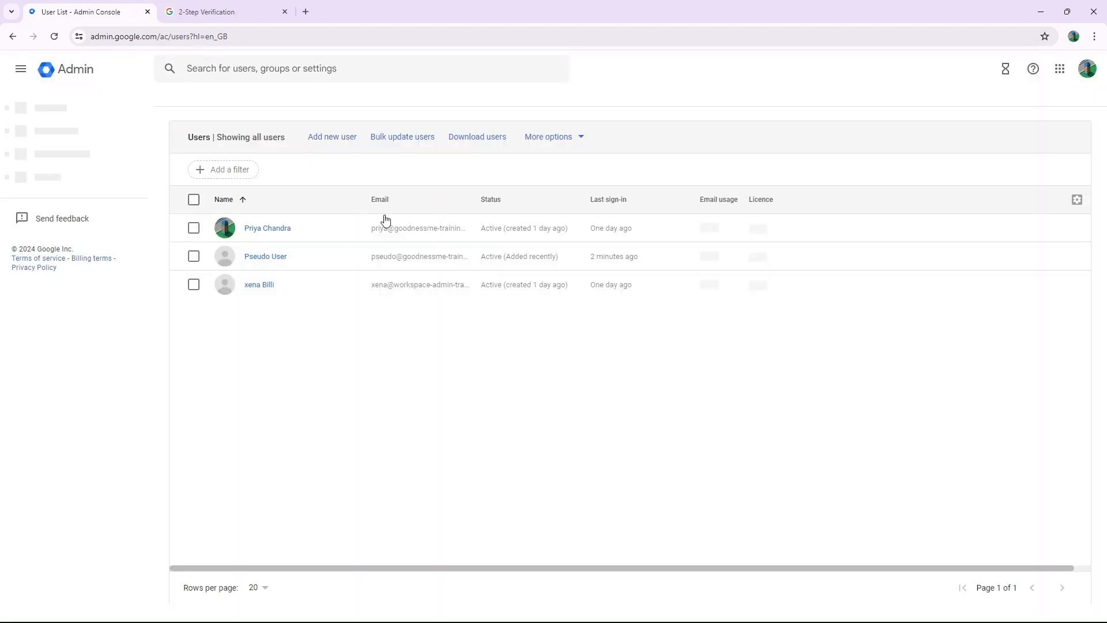
click(264, 257)
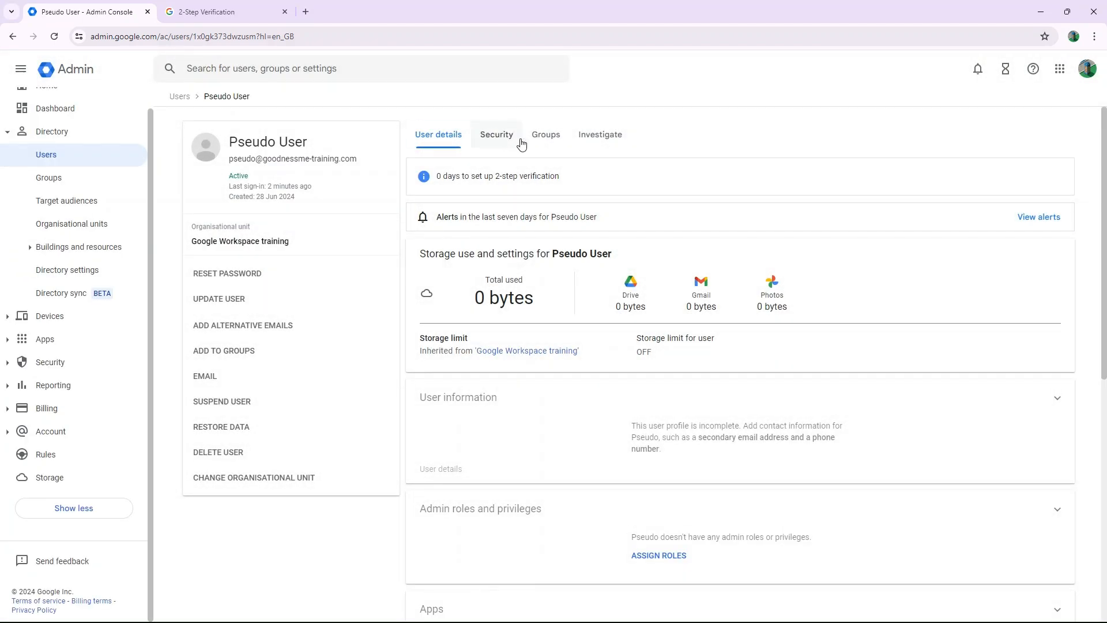
click(495, 138)
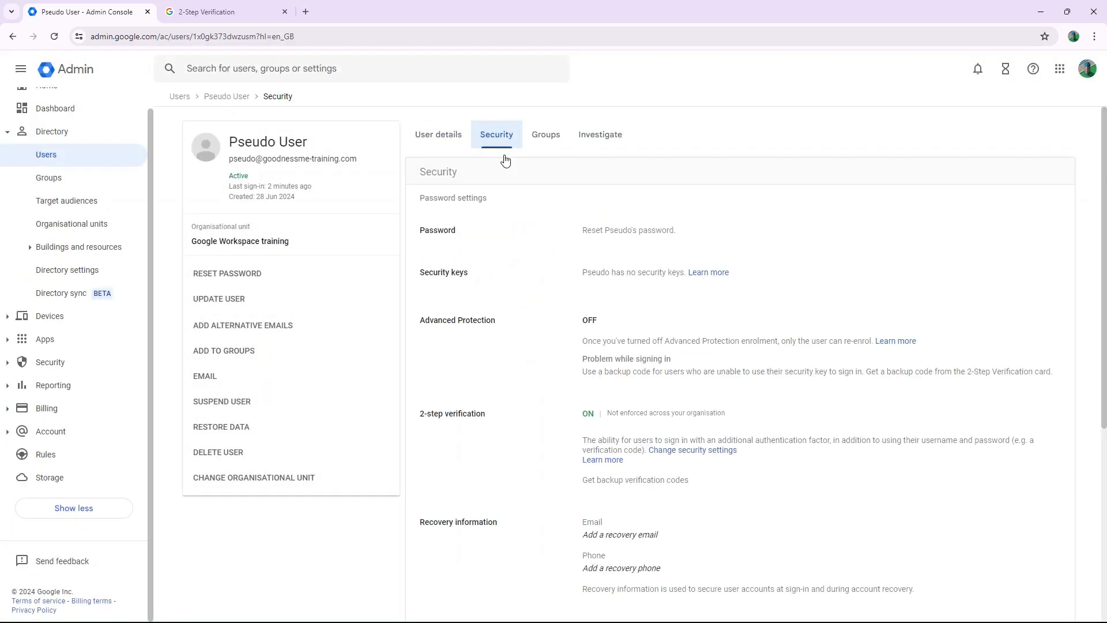
scroll(493, 465, down, 1)
scroll(495, 467, down, 2)
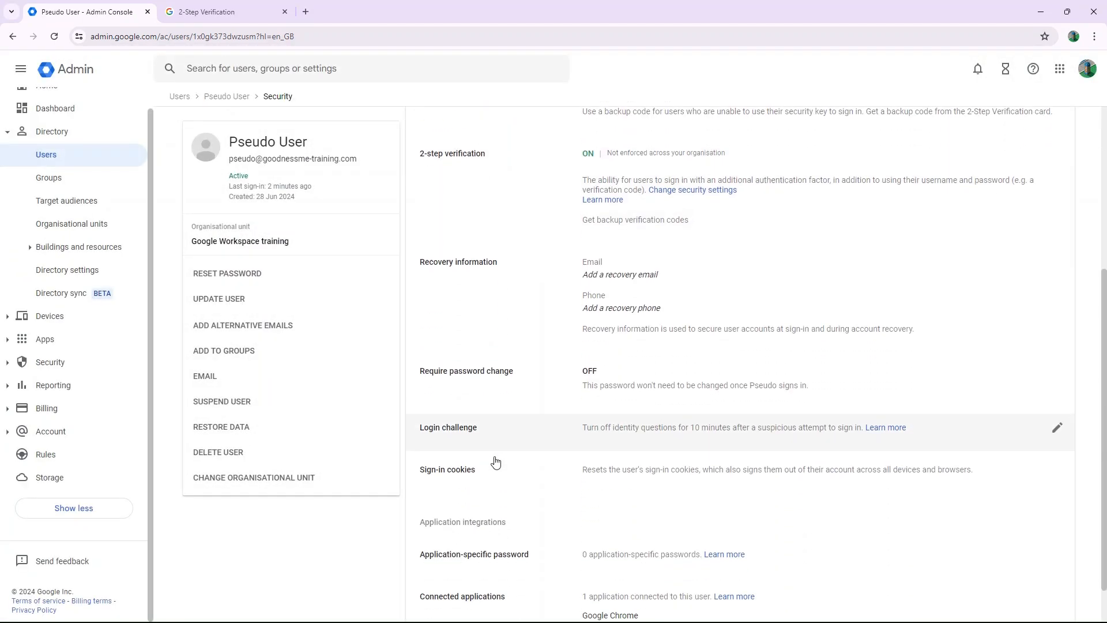
scroll(493, 455, down, 2)
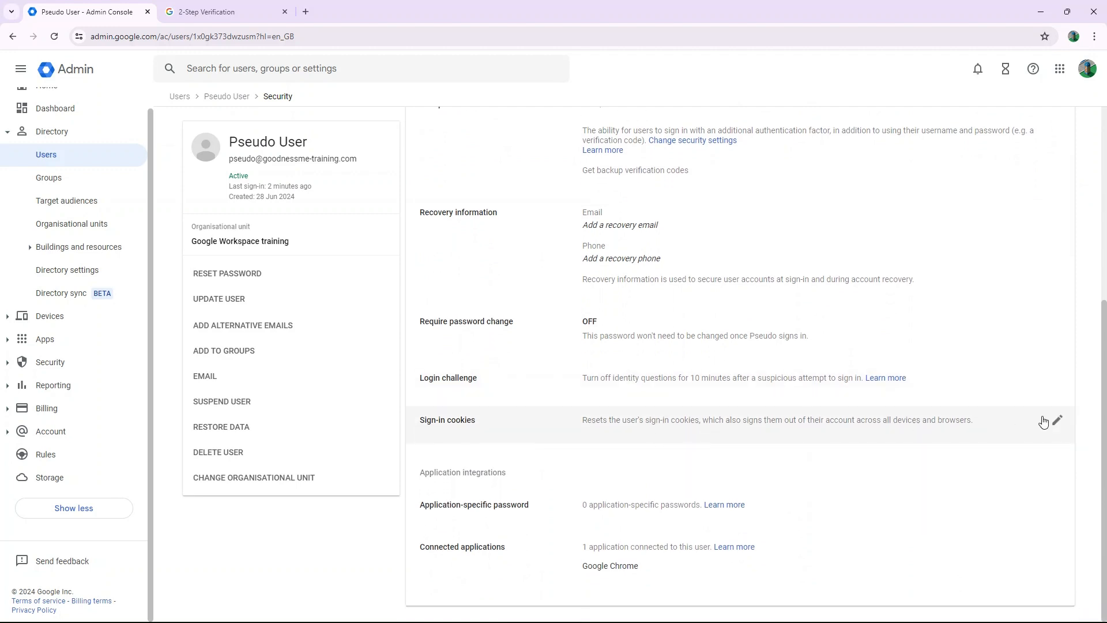
- Reset Pseudo User's sign-in cookies to sign them out on all devices
click(1056, 421)
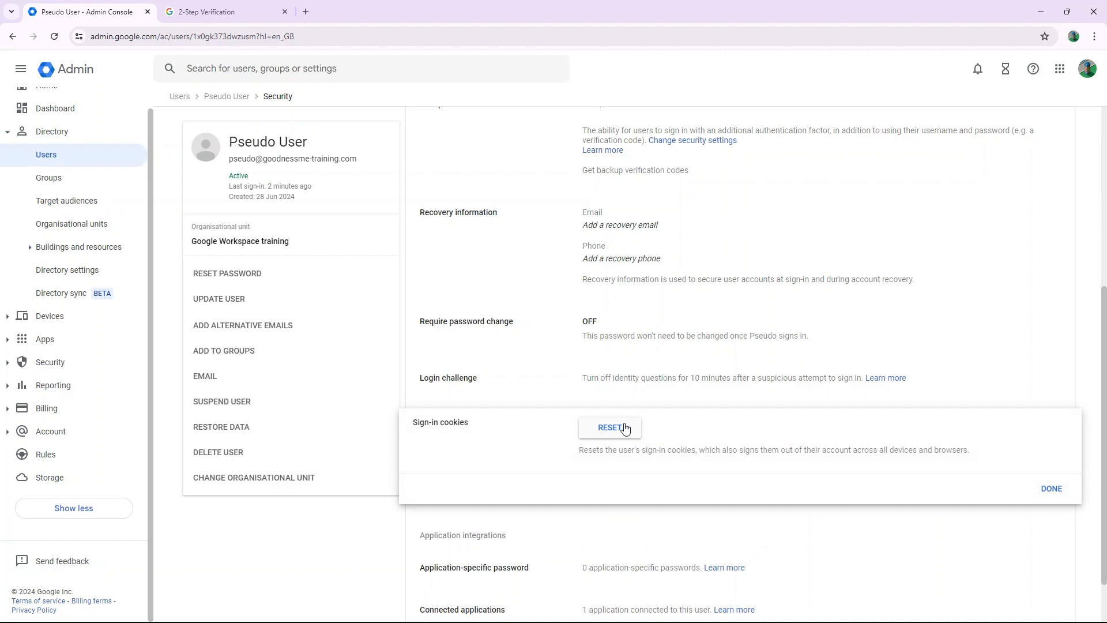
click(625, 429)
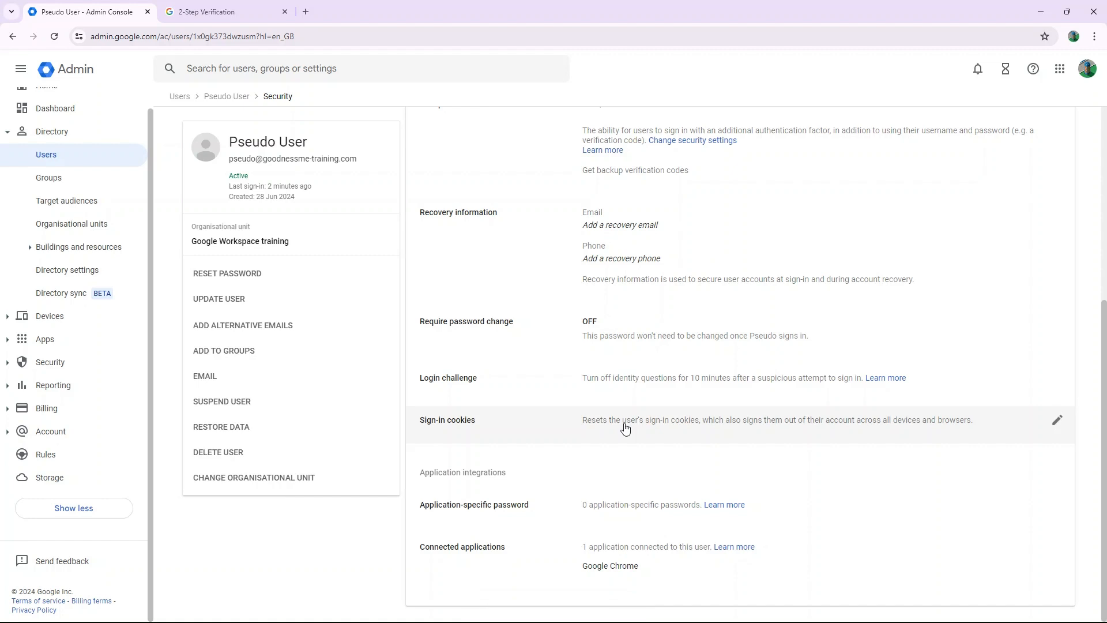
scroll(625, 429, up, 1)
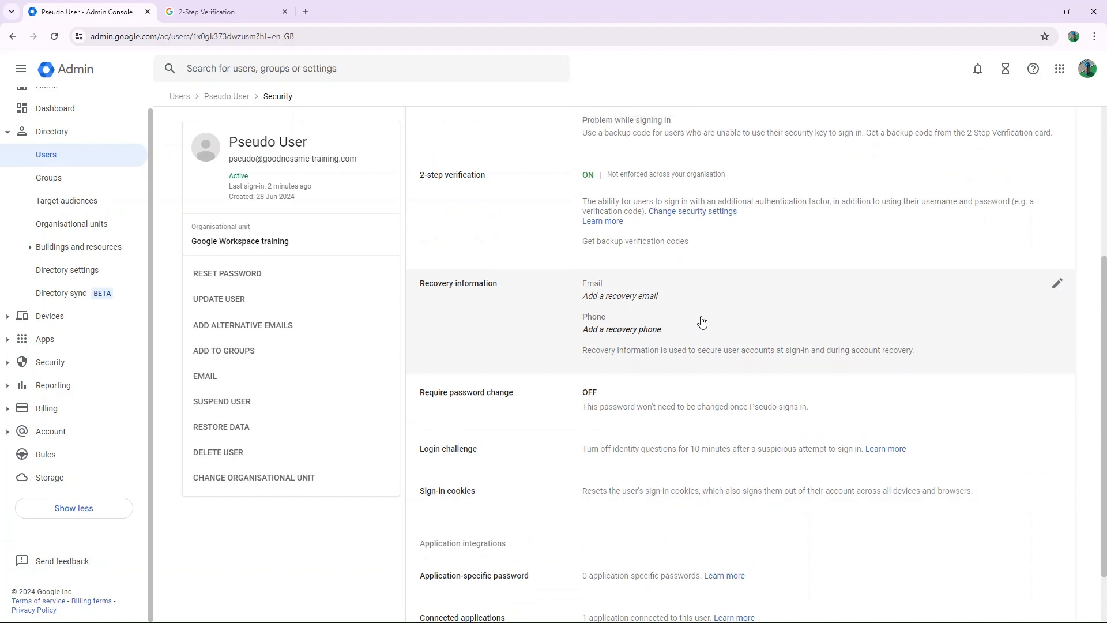
scroll(701, 322, up, 1)
scroll(702, 321, up, 1)
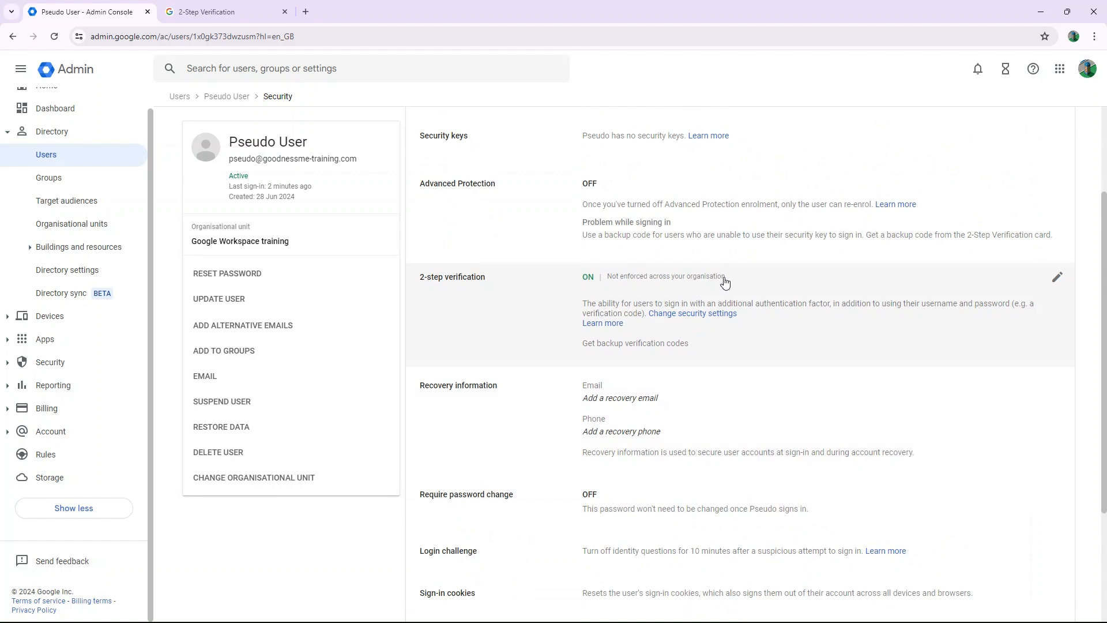
- Set Pseudo User's 2-step verification to Off (user must re-enrol) and save
click(1058, 280)
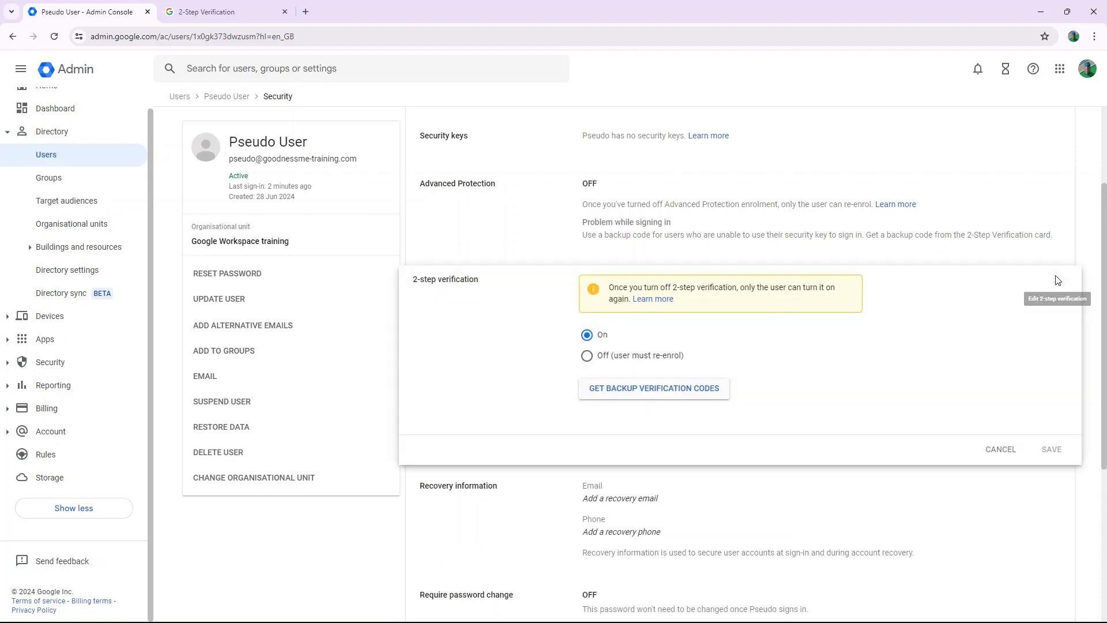
click(589, 357)
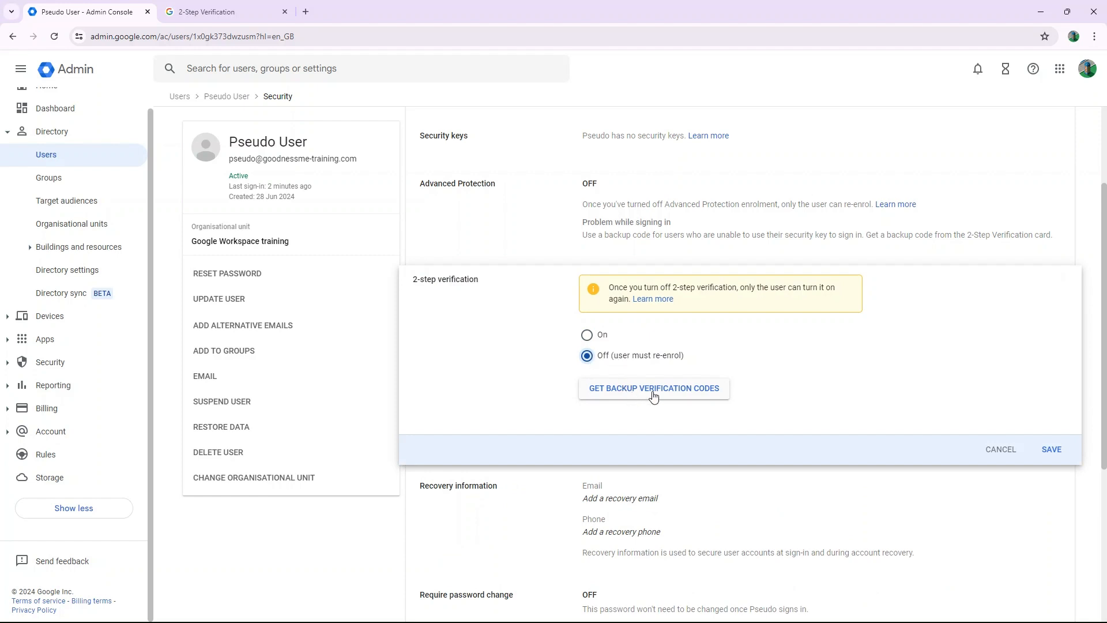
click(1052, 449)
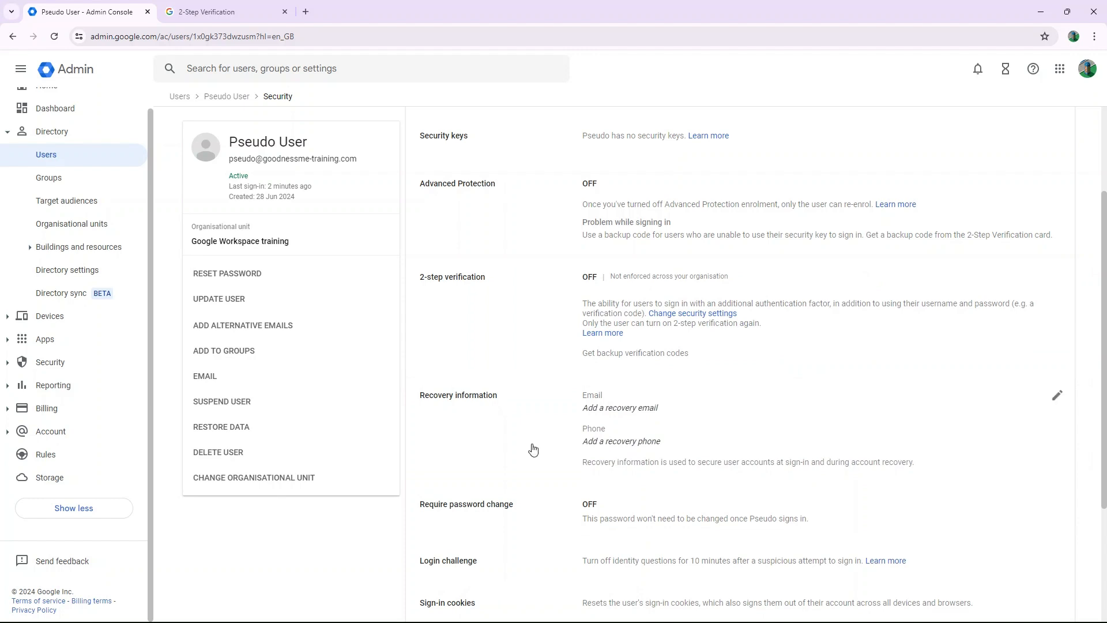
scroll(603, 617, up, 2)
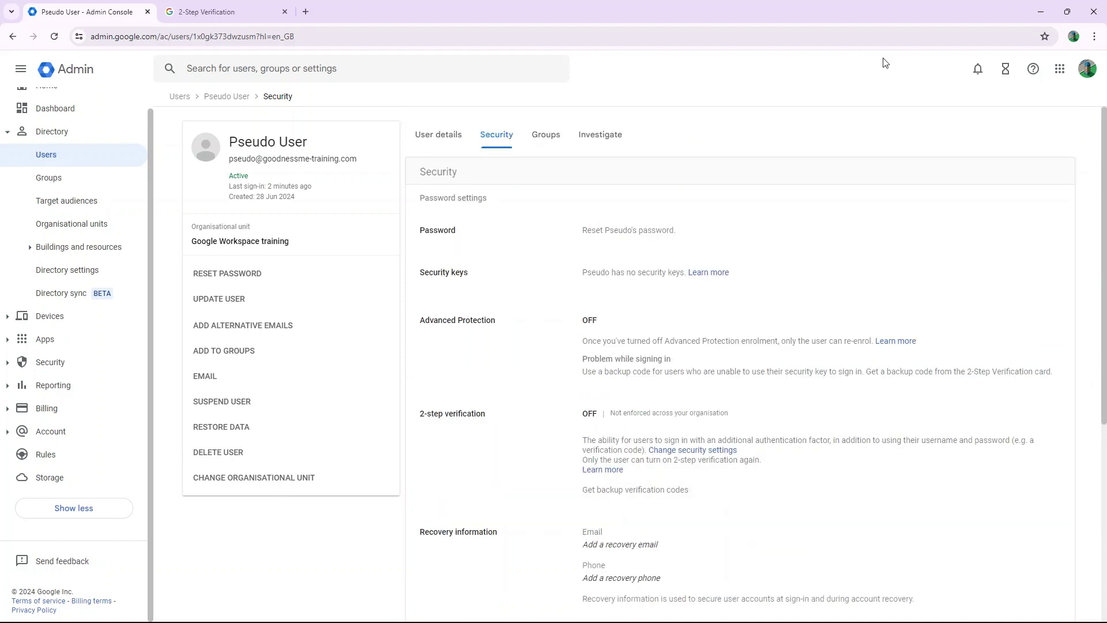
- Sign in as Pseudo User via Add account and accept the ENROL prompt for 2-Step Verification
click(1087, 68)
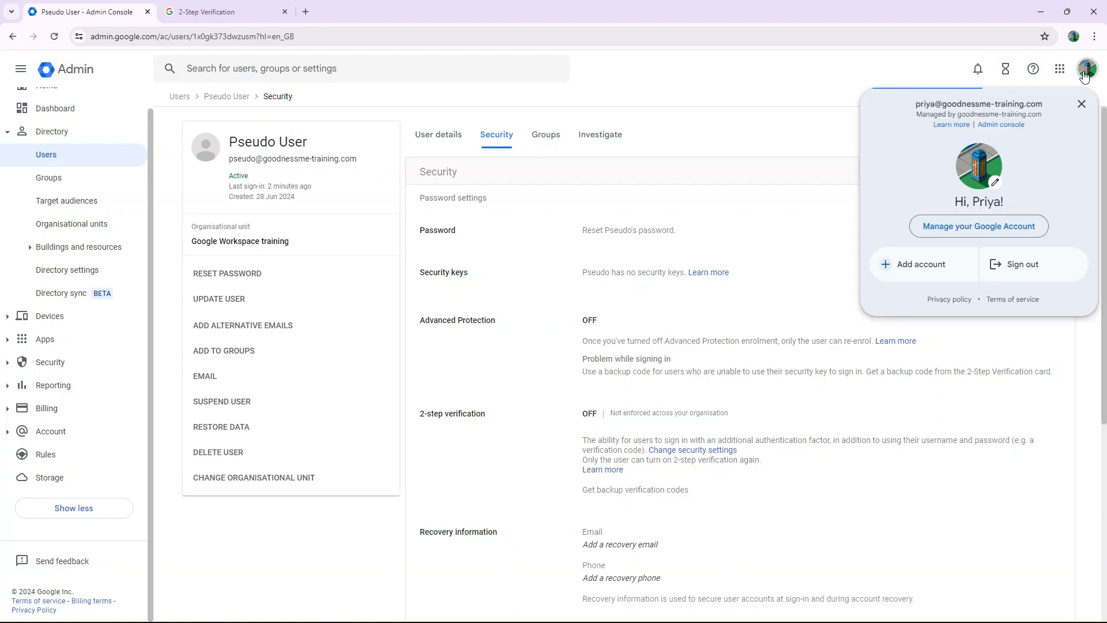
click(920, 264)
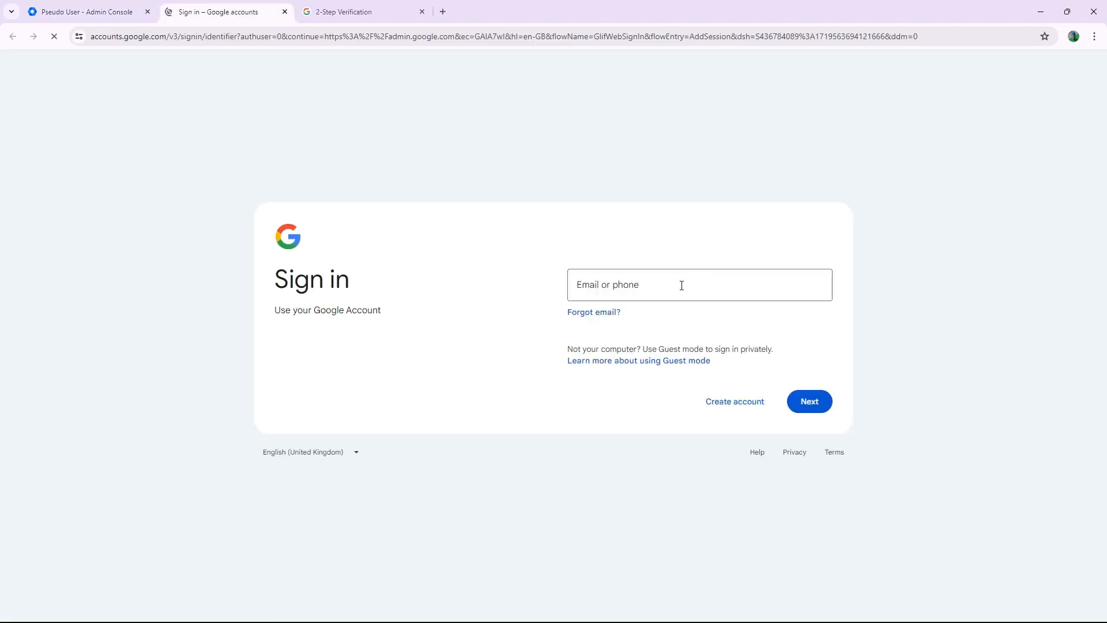
click(682, 285)
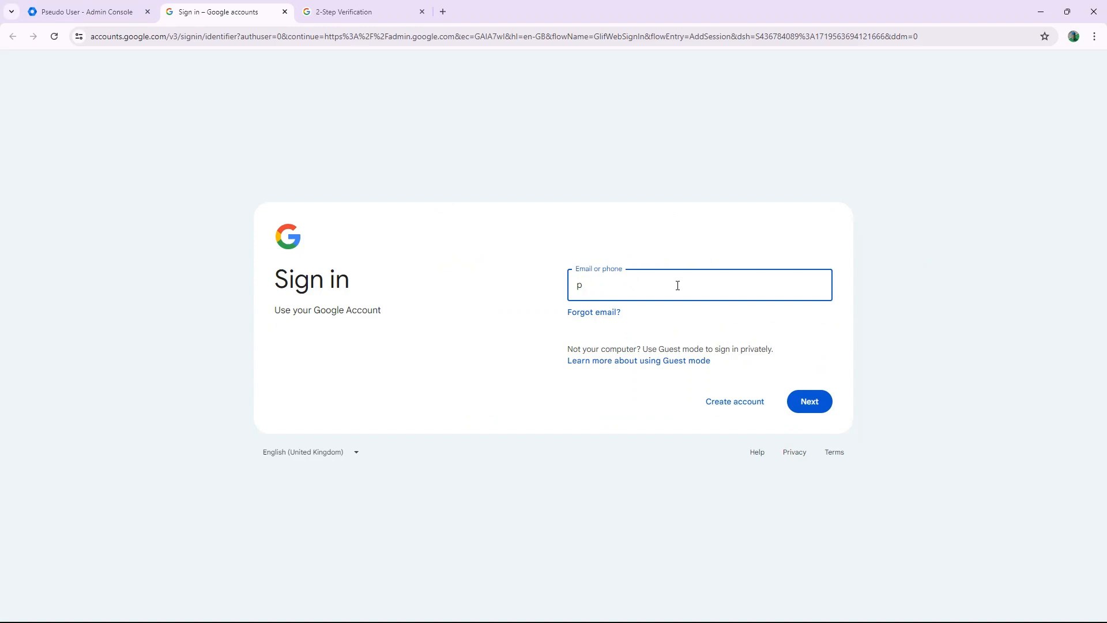
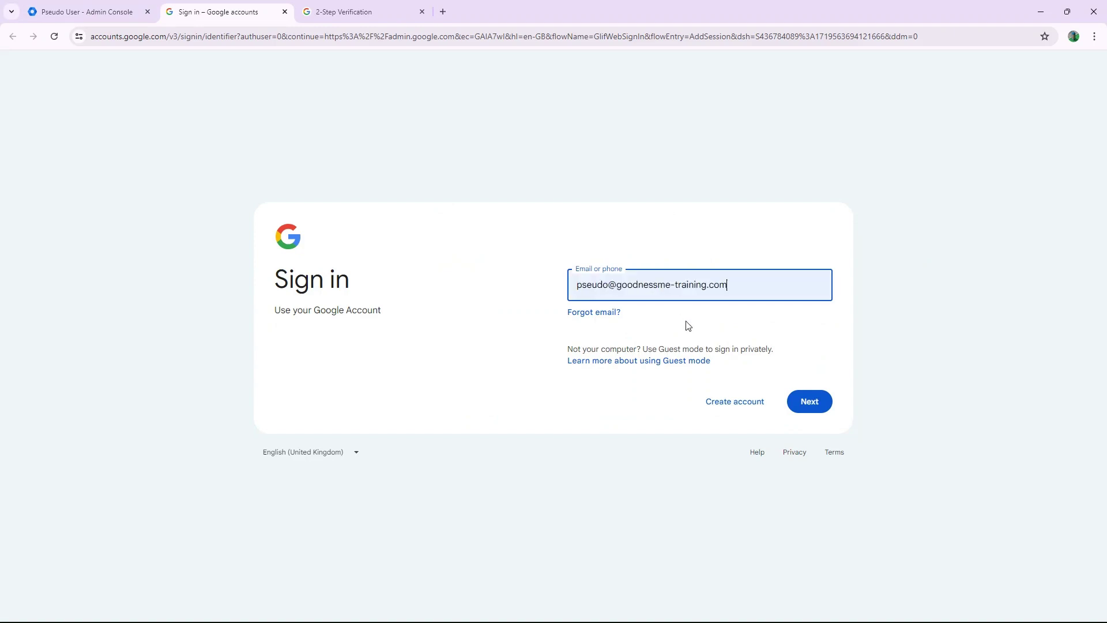
key(Return)
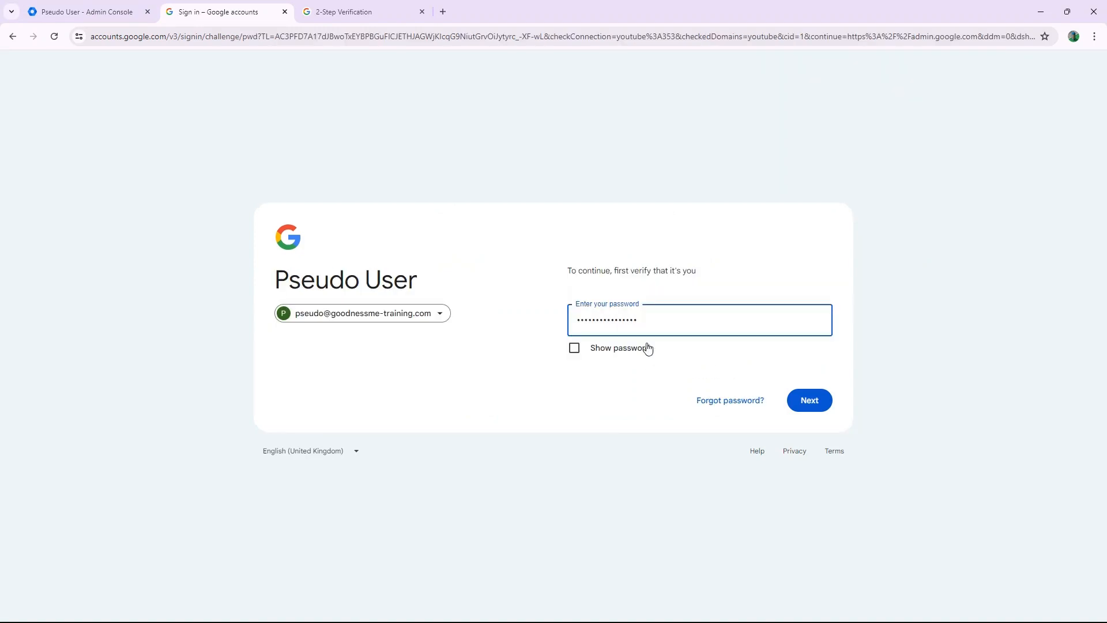
click(809, 401)
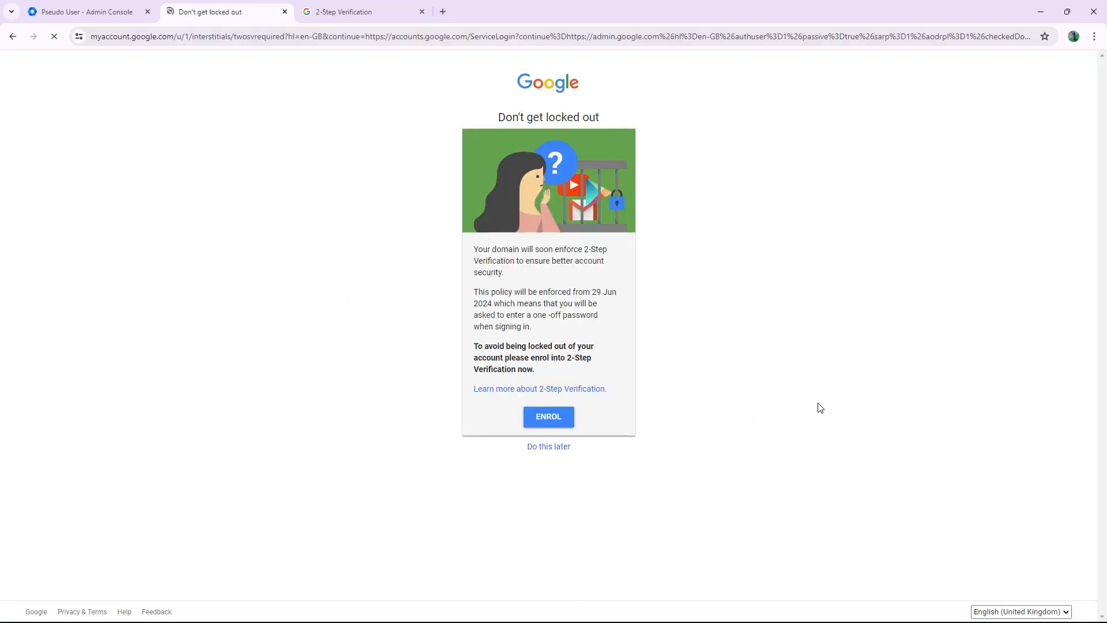
click(541, 419)
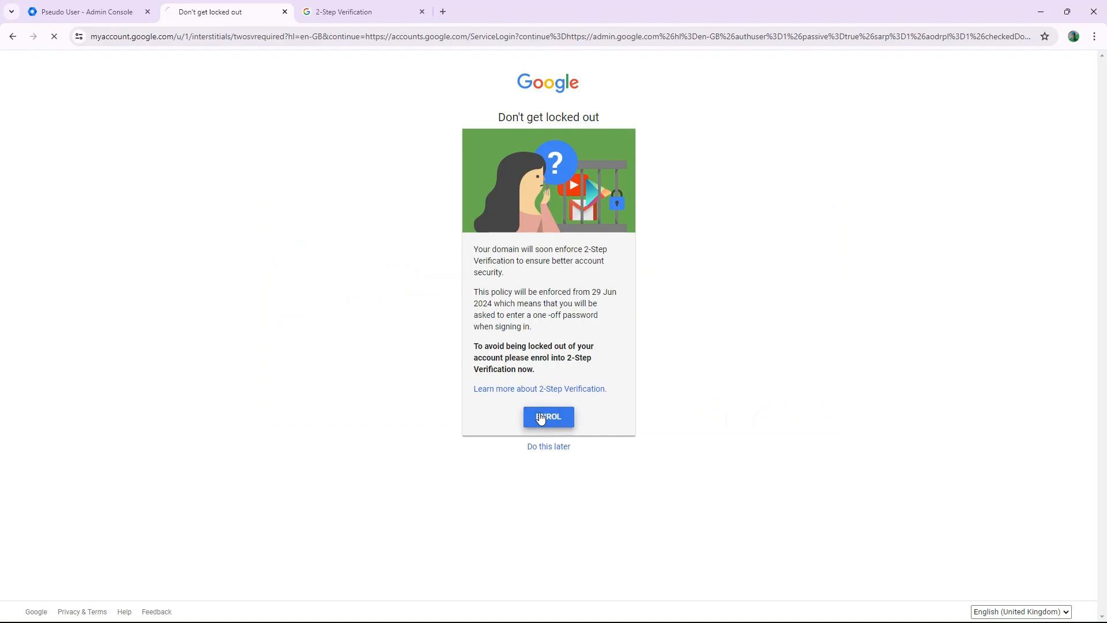